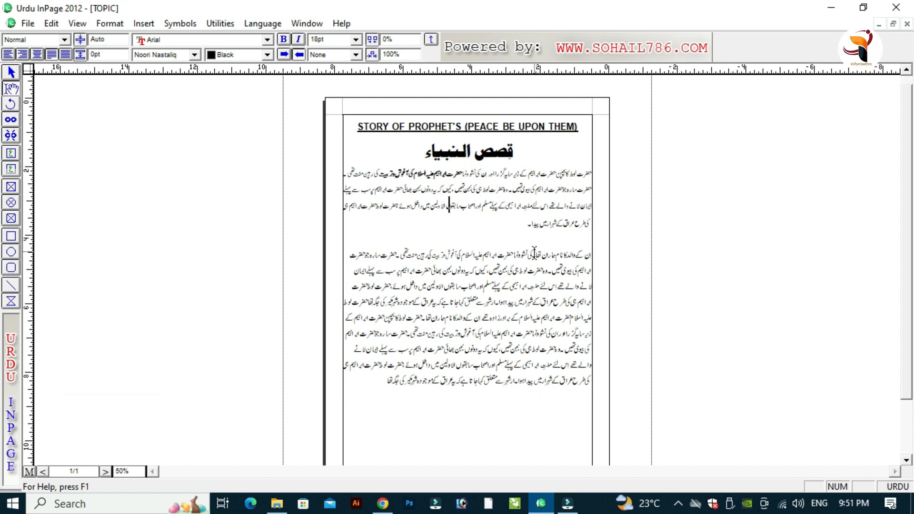
Draw a text box about 7.27 inches wide across the full text column, just below the second paragraph's first line
left_click(462, 266)
left_click(471, 260)
left_click(11, 170)
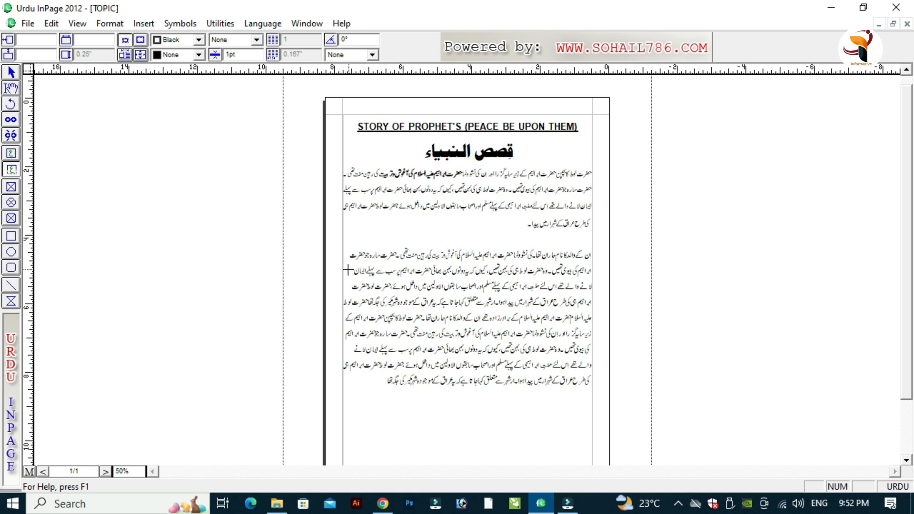
left_click_drag(343, 273, 590, 302)
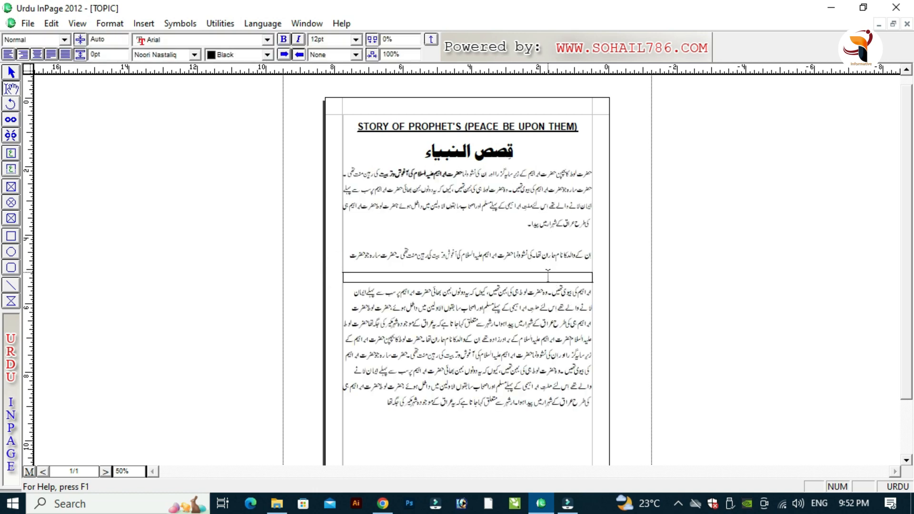
Enter the watermark text "اردو پبلشر" in the new text box
key("F5")
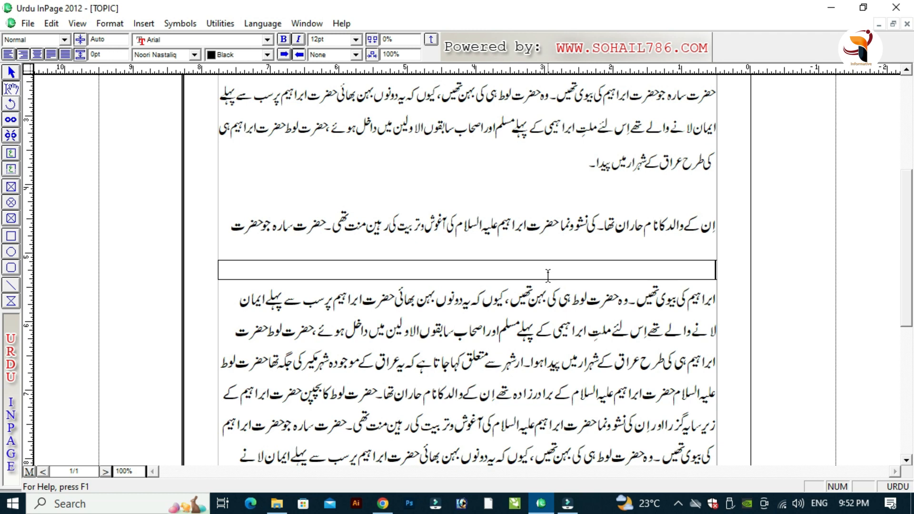
type("اردو چپل")
key("BackSpace")
type("لشر")
Enlarge all the text in the watermark box to 56 pt
key("ctrl+a")
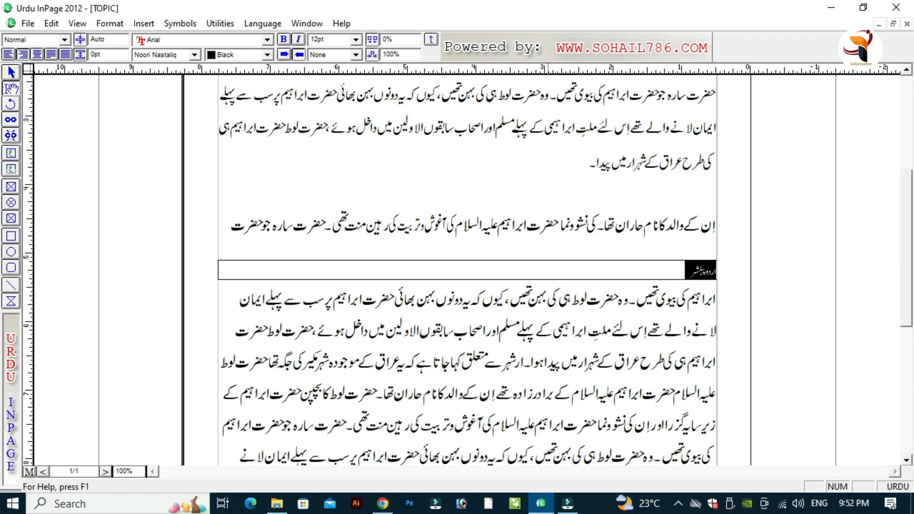
left_click(548, 276)
right_click(548, 277)
right_click(548, 276)
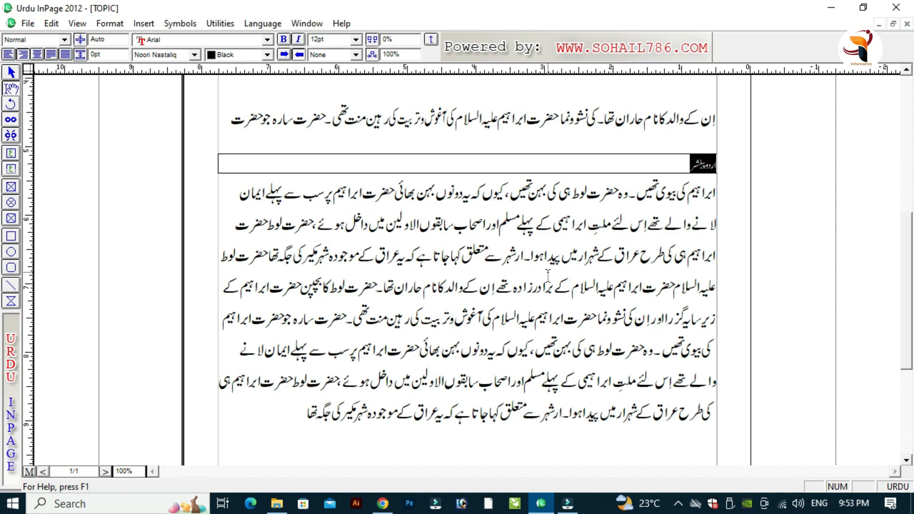
key("ctrl+shift+period")
key("ctrl+shift+period")
key("ctrl+shift+period")
key("ctrl+shift+period")
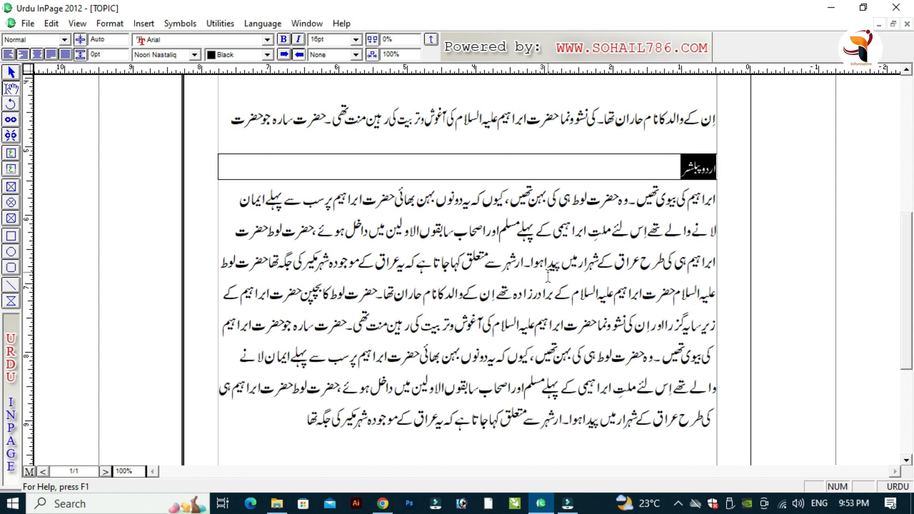
key("ctrl+shift+period")
key("ctrl+shift+period")
key("ctrl+shift+period")
key("ctrl+shift+period")
key("ctrl+shift+period")
key("ctrl+shift+period")
key("ctrl+shift+period")
key("ctrl+shift+period")
key("ctrl+shift+period")
key("ctrl+shift+period")
key("ctrl+shift+period")
key("ctrl+shift+period")
key("ctrl+shift+period")
key("ctrl+shift+period")
key("ctrl+shift+period")
key("ctrl+shift+period")
key("ctrl+shift+period")
key("ctrl+shift+period")
key("ctrl+shift+period")
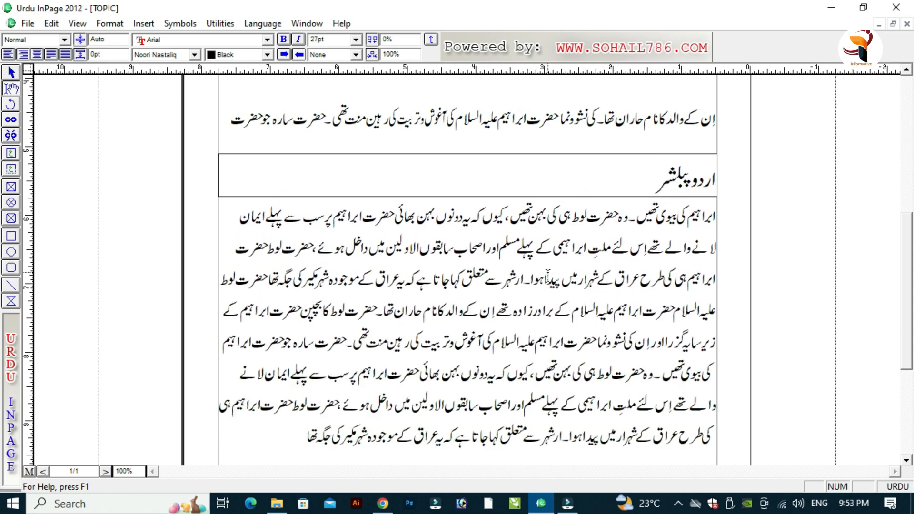
key("ctrl+shift+period")
key("ctrl+shift+period")
key("ctrl+shift+period")
key("ctrl+shift+period")
key("ctrl+shift+period")
key("ctrl+shift+period")
key("ctrl+shift+period")
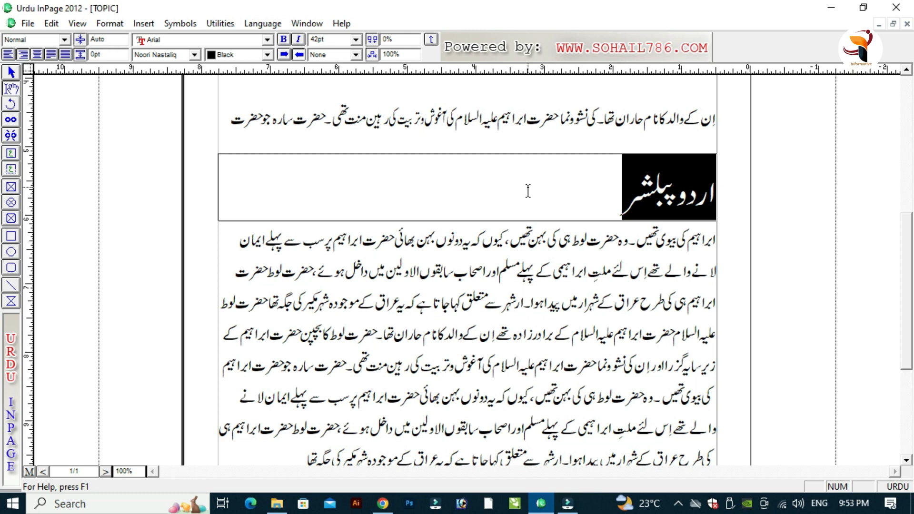
key("ctrl+]")
key("ctrl+]")
key("ctrl+]")
key("ctrl+]")
key("ctrl+]")
key("ctrl+]")
key("ctrl+]")
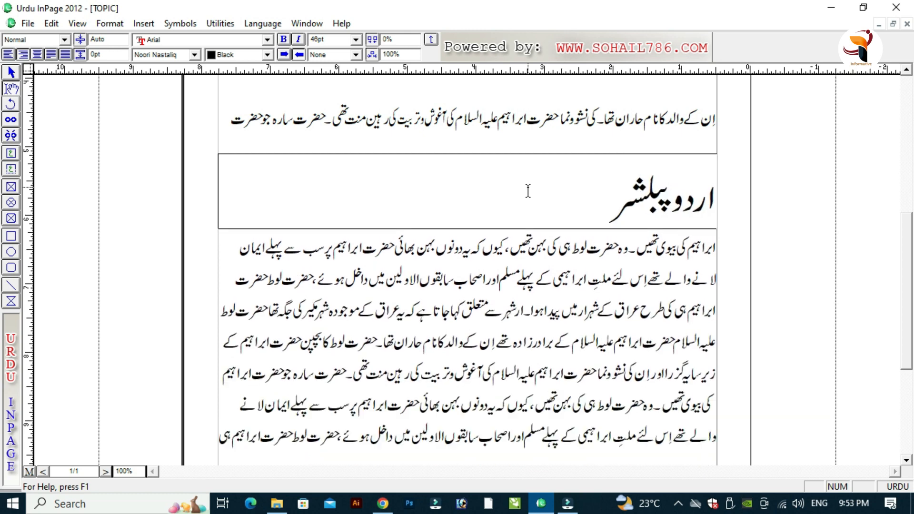
key("ctrl+]")
key("ctrl+]")
key("ctrl+]")
key("ctrl+]")
key("ctrl+]")
key("ctrl+]")
key("ctrl+]")
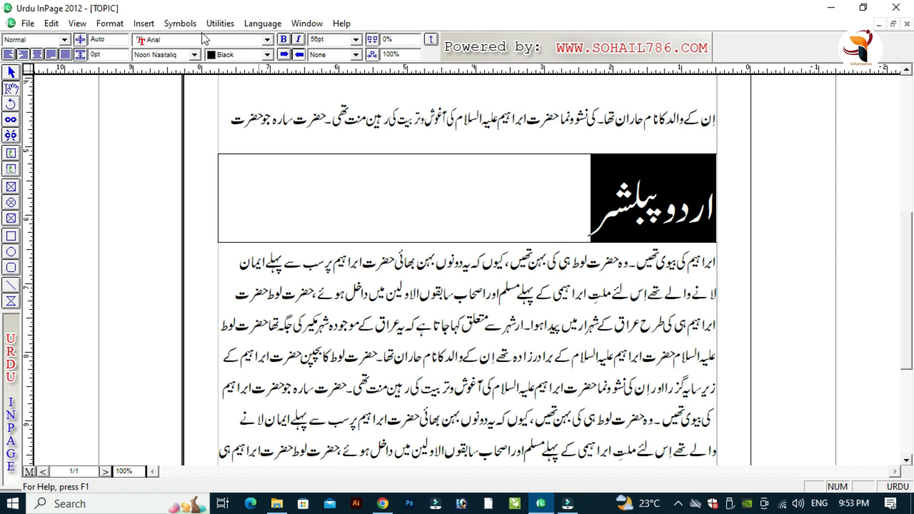
Change the watermark text's Urdu font to Akram
left_click(195, 55)
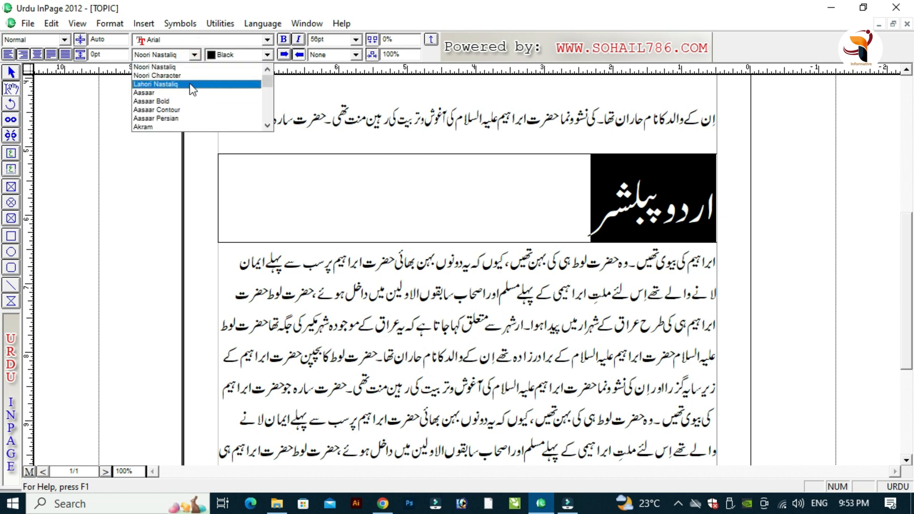
left_click(184, 70)
left_click(195, 55)
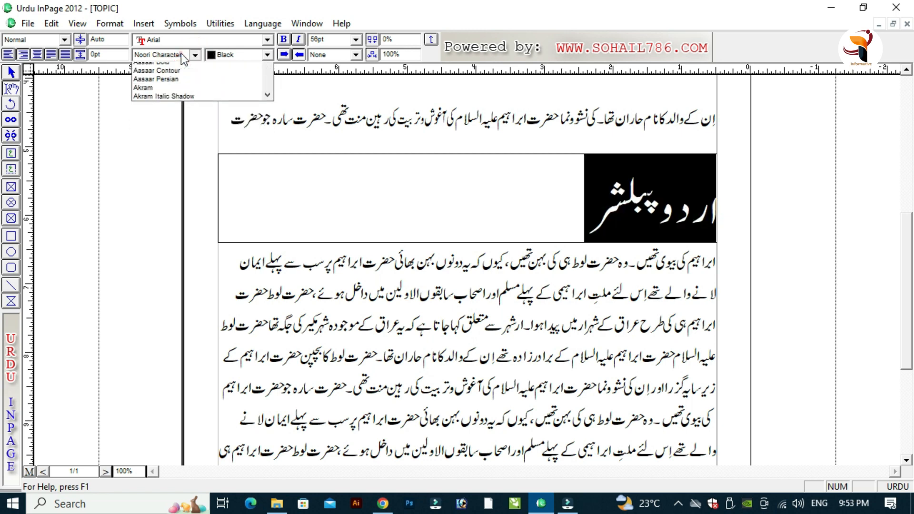
left_click(167, 123)
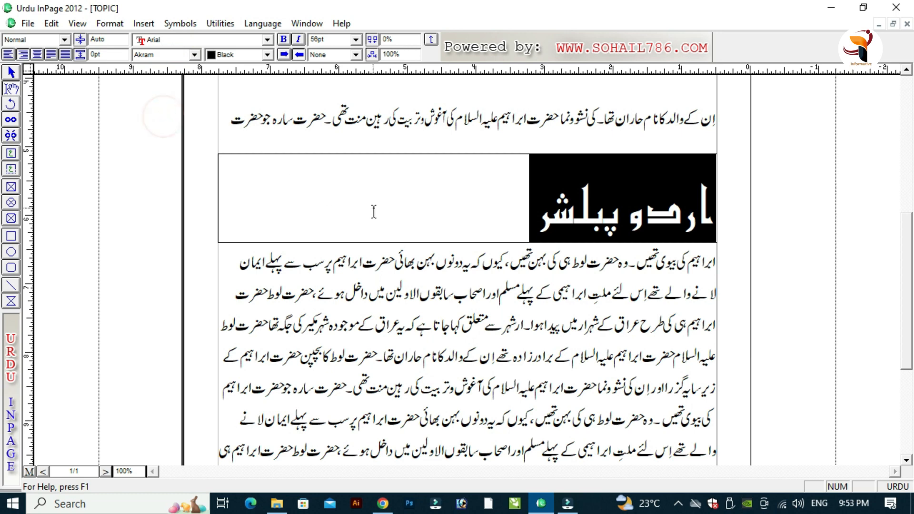
Center the watermark text within its text box
left_click(536, 210)
left_click(644, 210)
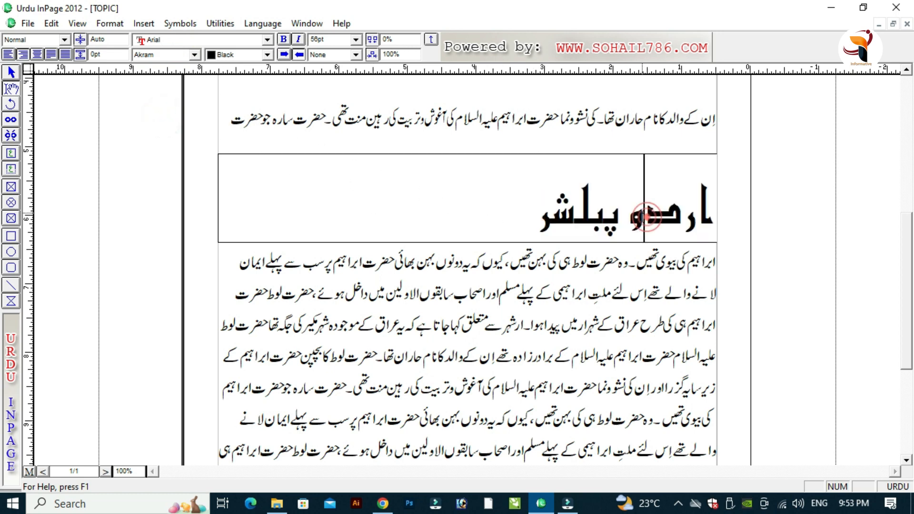
key("ctrl+shift+c")
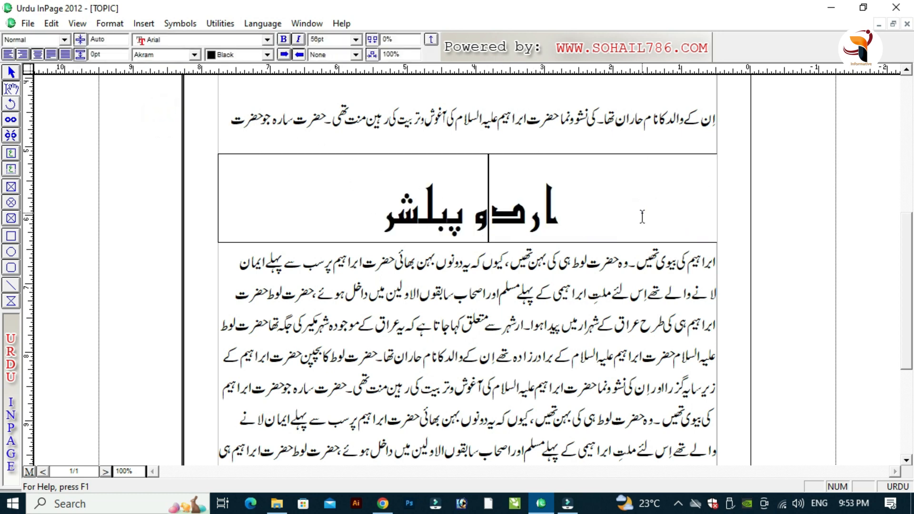
key("Right")
key("Right")
key("Right")
key("shift+Left")
key("shift+Left")
key("shift+Left")
key("shift+Left")
key("shift+Left")
key("shift+Left")
key("shift+Left")
key("shift+Left")
key("shift+Left")
key("shift+Left")
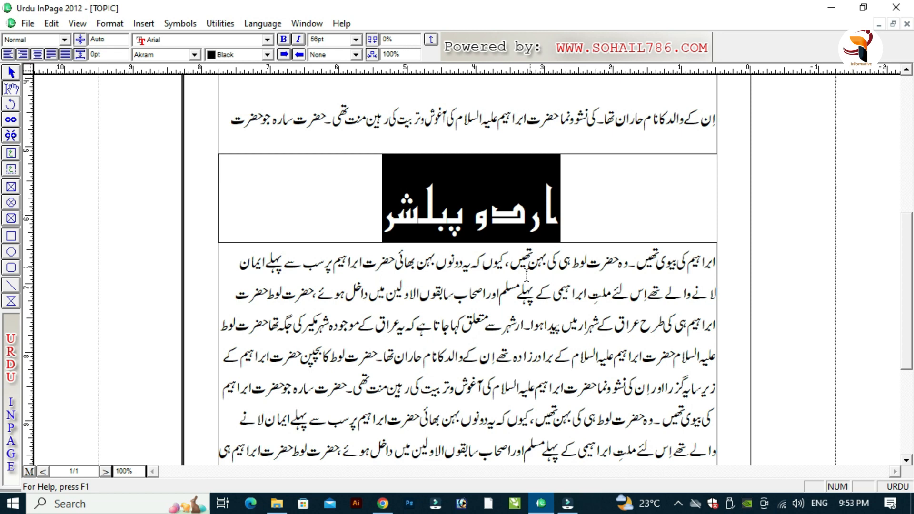
left_click(514, 268)
left_click(472, 200)
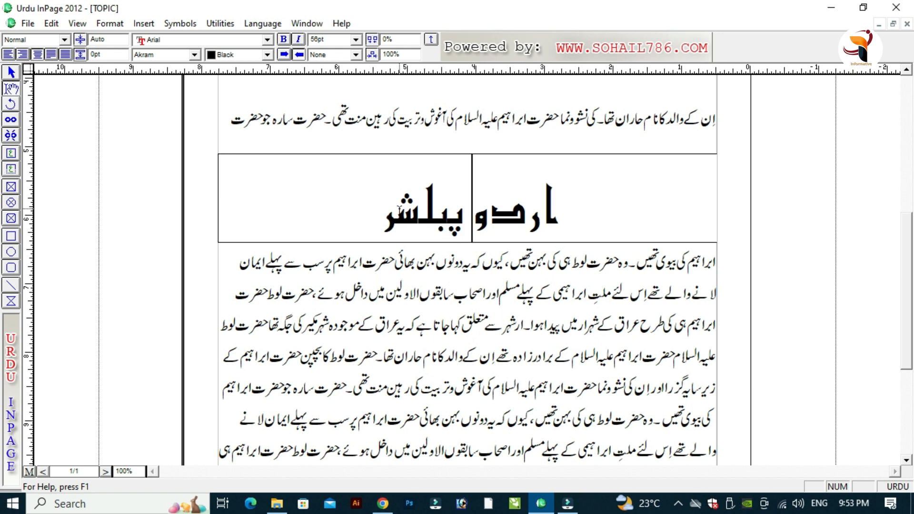
Color the whole "اردو پبلشر" text Gray
left_click_drag(380, 211, 560, 231)
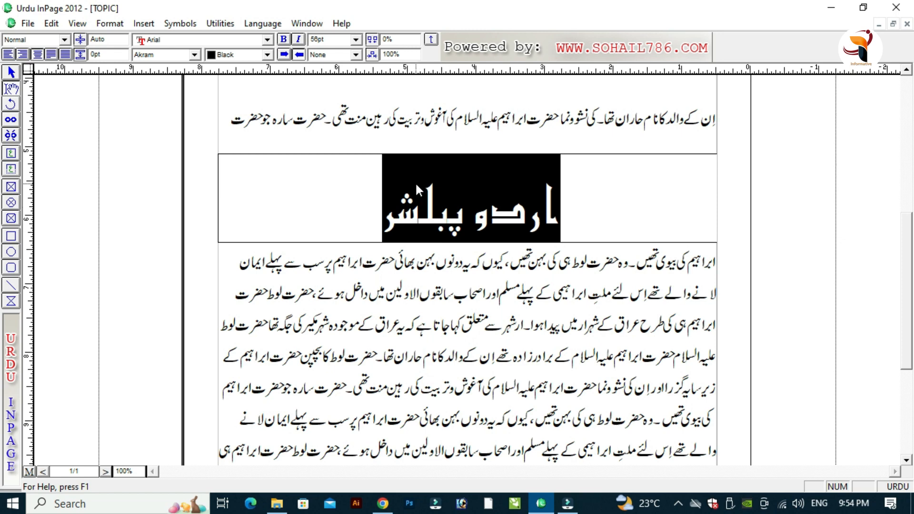
left_click(268, 55)
left_click(251, 89)
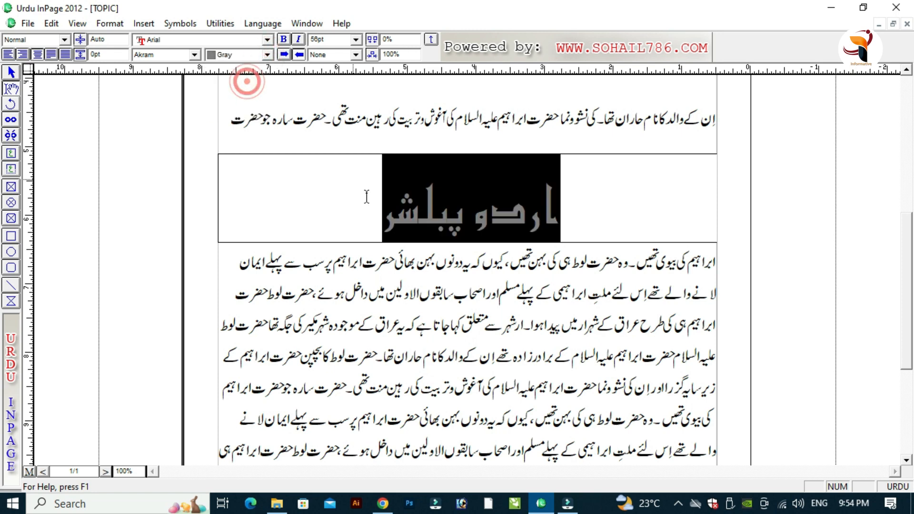
left_click(512, 214)
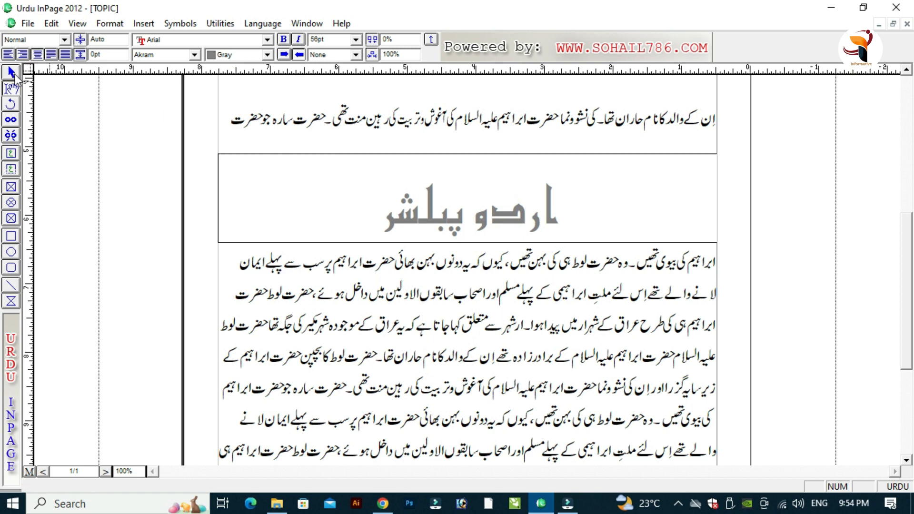
Rotate the watermark text box to 45°
left_click(9, 72)
left_click(377, 189)
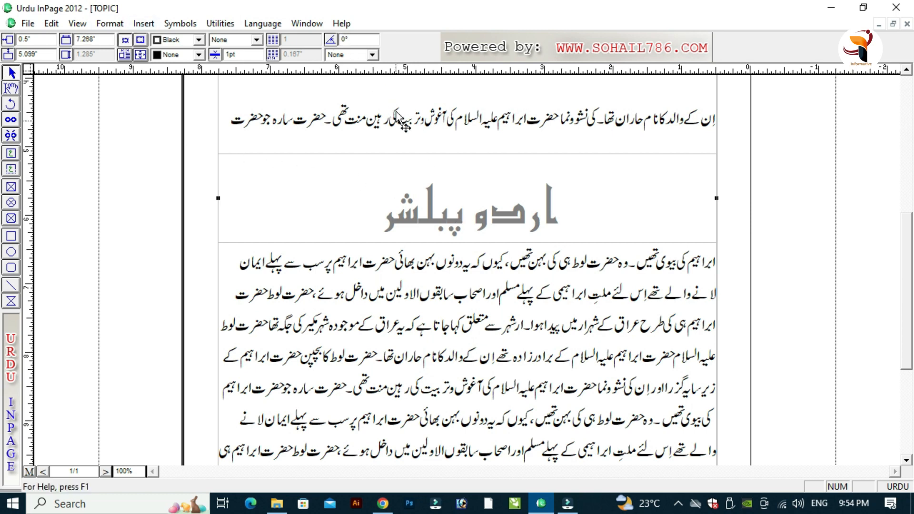
left_click(365, 38)
key("shift+Left")
key("shift+Left")
type("45")
key("Return")
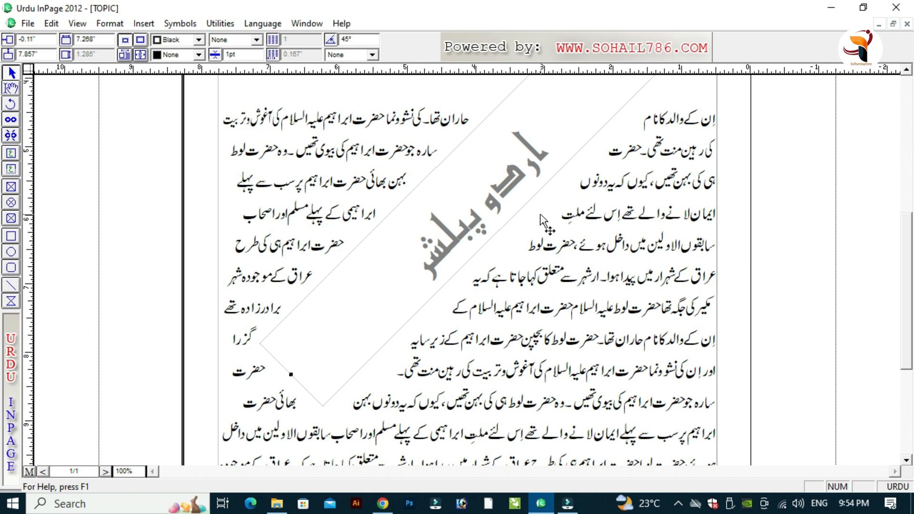
key("ctrl+5")
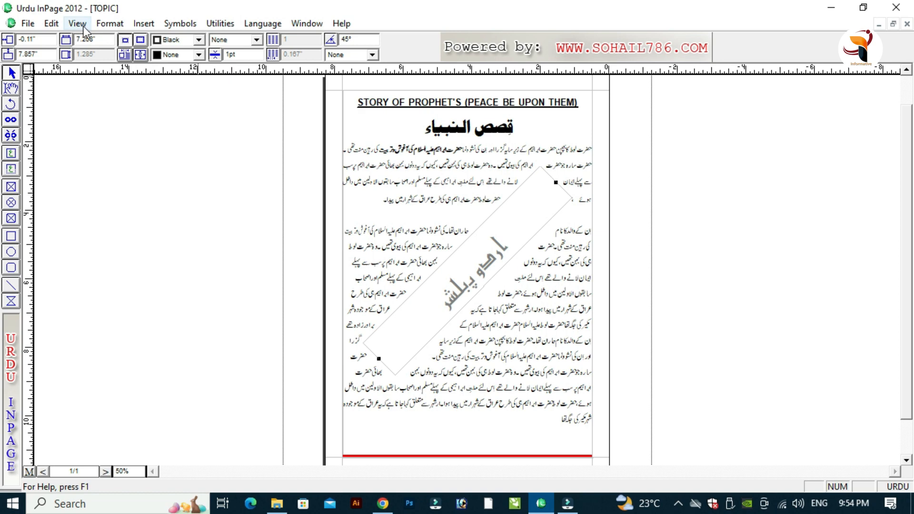
Send the rotated watermark box to the back, behind the body text, and check it up close
left_click(51, 24)
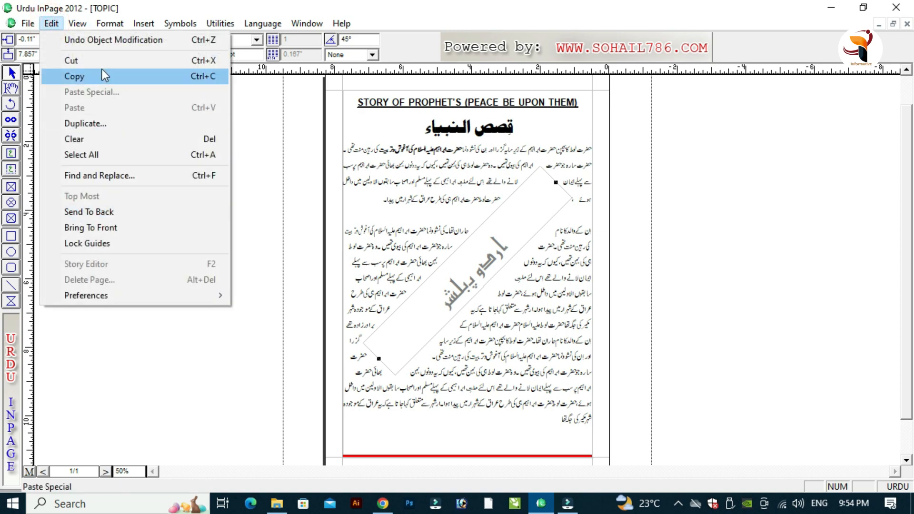
left_click(125, 216)
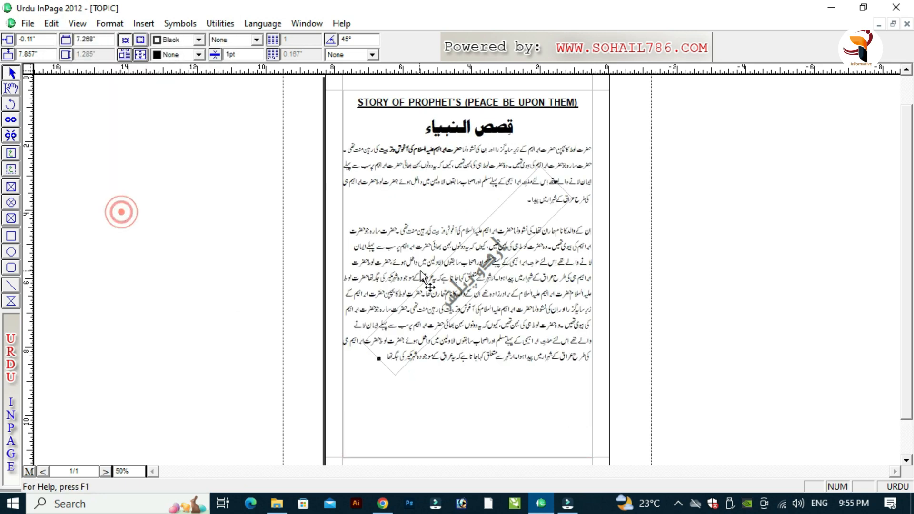
key("F7")
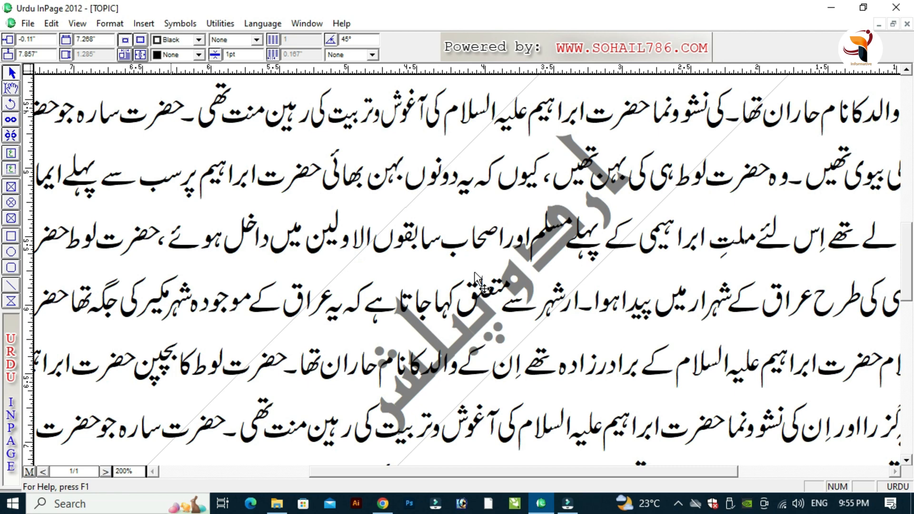
key("F6")
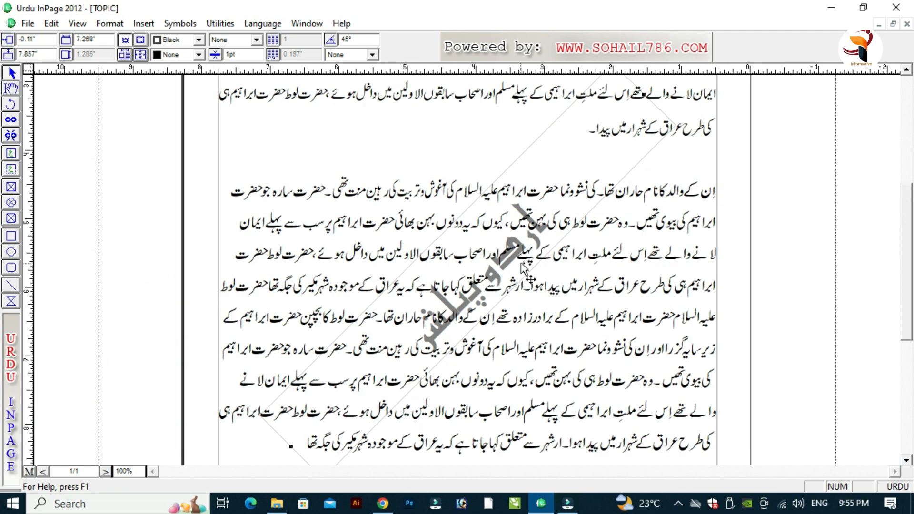
Alternate between body text editing and object selection to examine how the watermark displays in each mode
key("Delete")
key("F5")
double_click(430, 204)
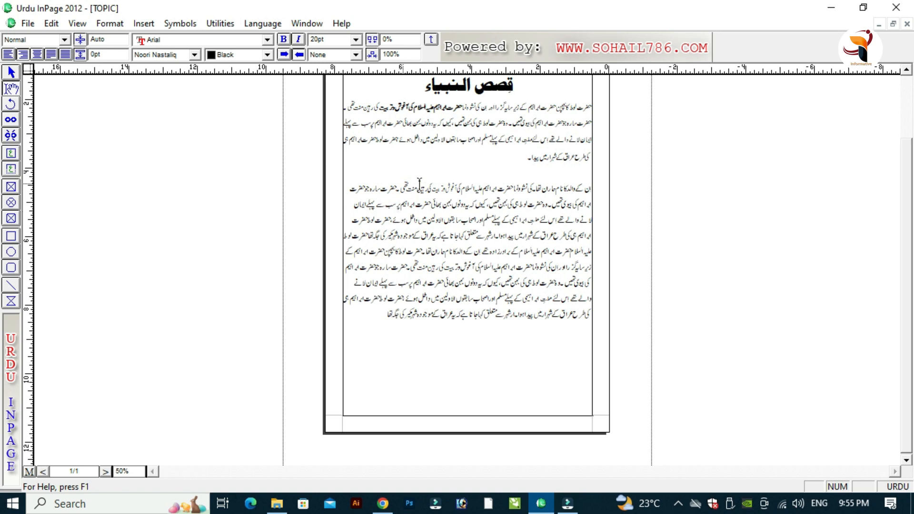
left_click(506, 138)
left_click(473, 188)
left_click(12, 72)
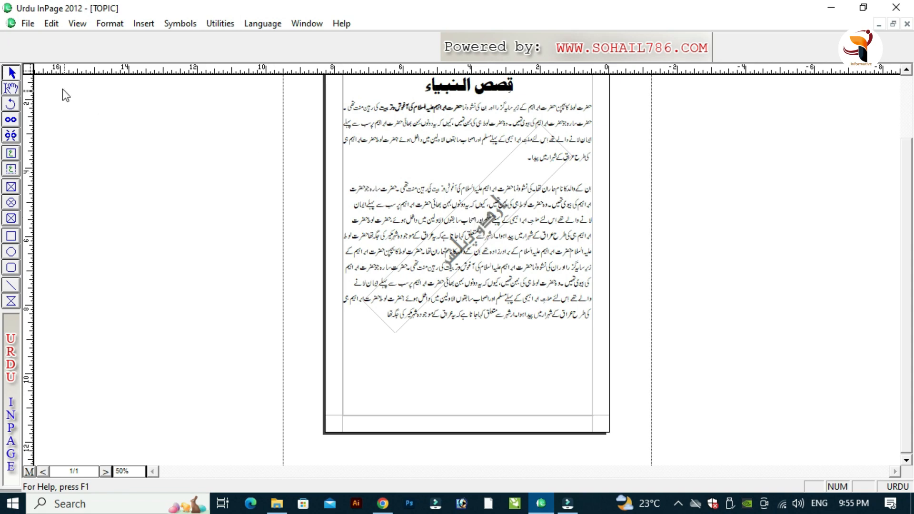
left_click(12, 88)
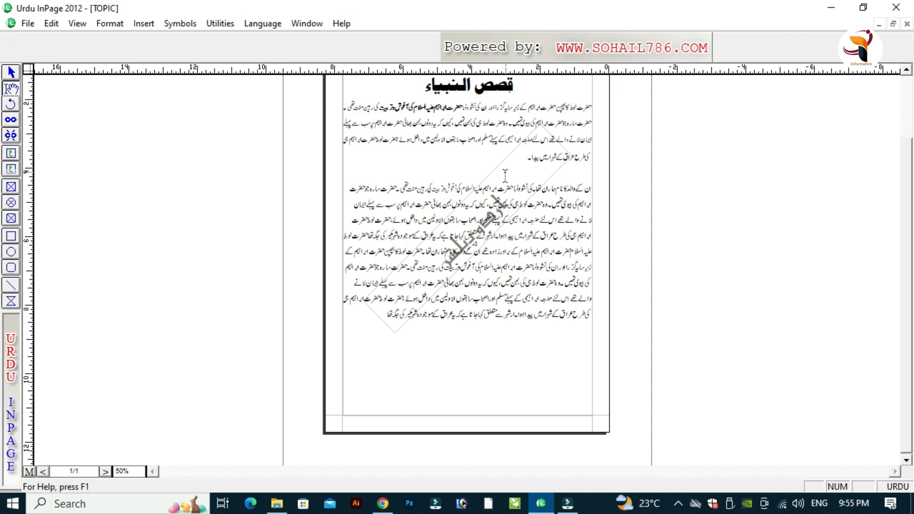
left_click(465, 172)
left_click(456, 157)
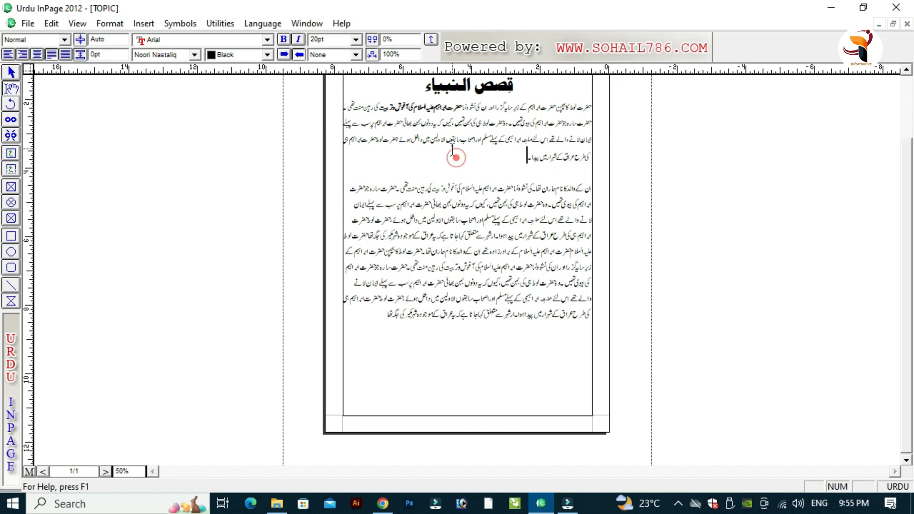
scroll(467, 238, "up", 2)
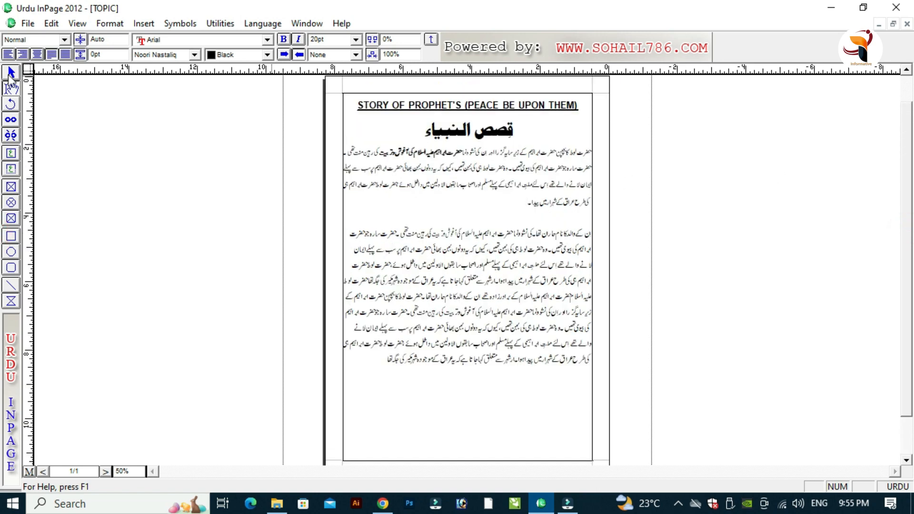
Return to object selection and select the rotated watermark box behind the body text
left_click(218, 167)
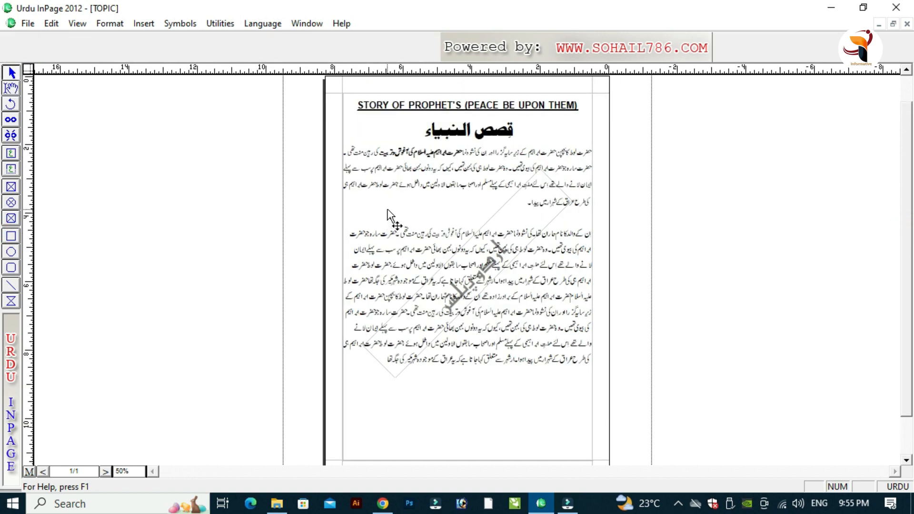
left_click(476, 262)
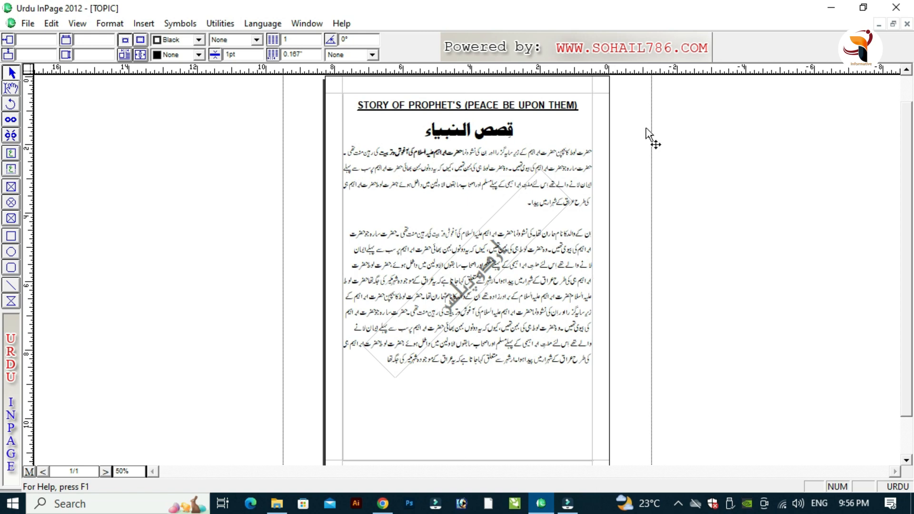
left_click_drag(645, 127, 287, 396)
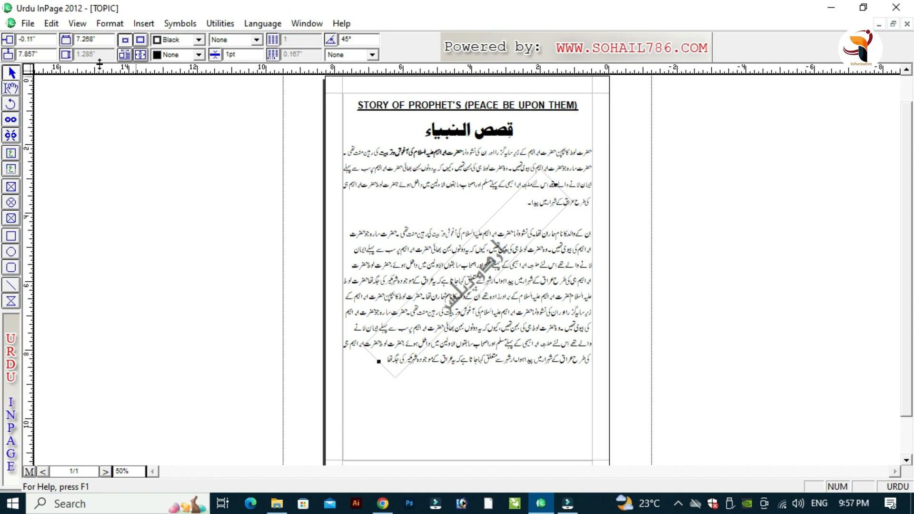
Bring the rotated watermark box to the front and test editing its text by inserting "سدس" and removing characters
left_click(51, 24)
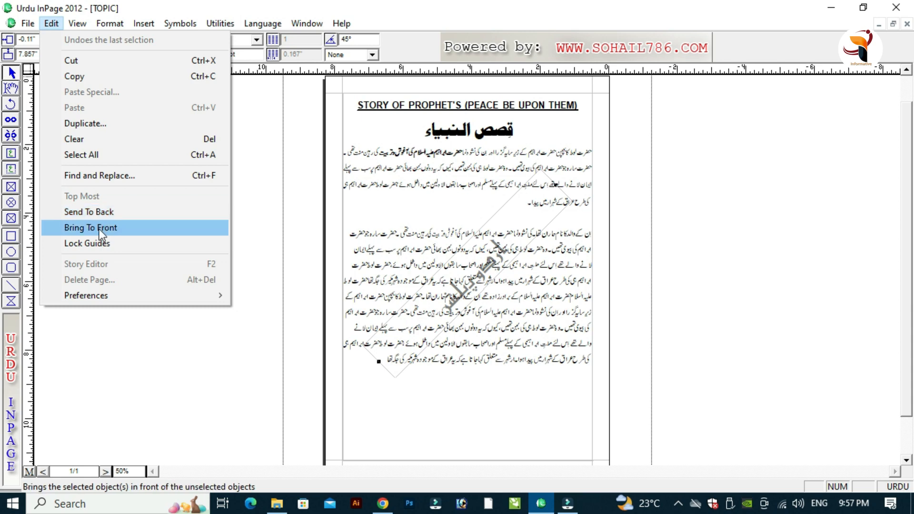
left_click(99, 230)
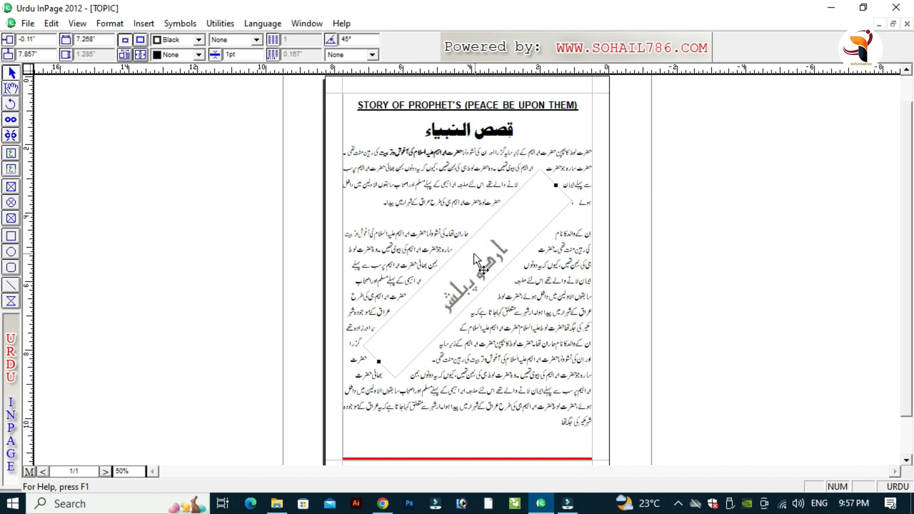
left_click(12, 88)
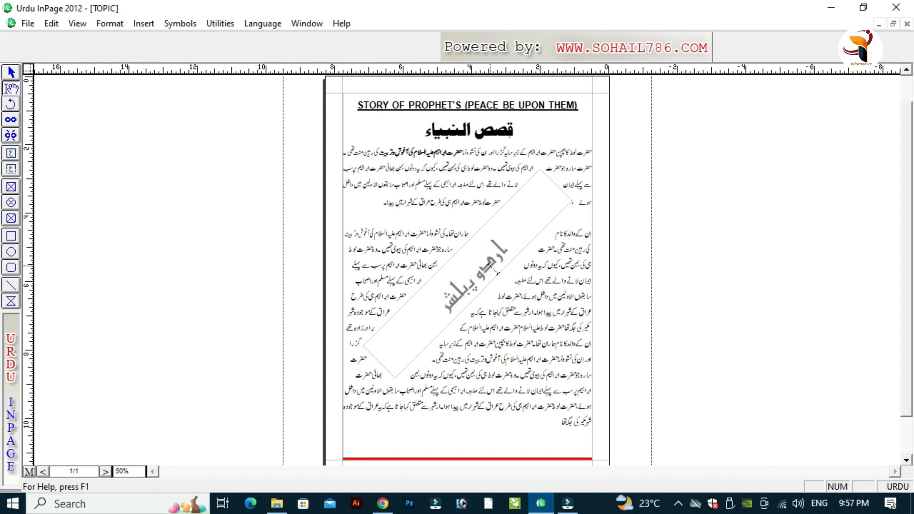
left_click(491, 265)
type("سدس")
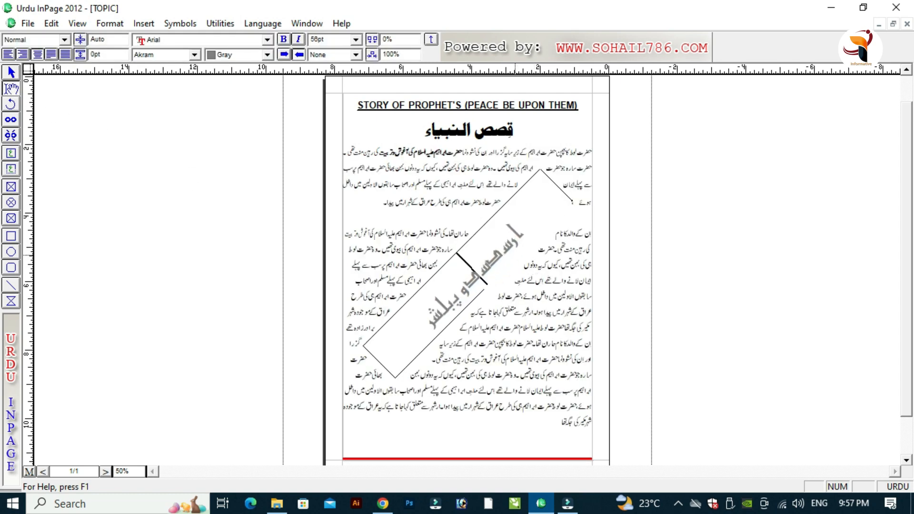
key("BackSpace")
key("BackSpace")
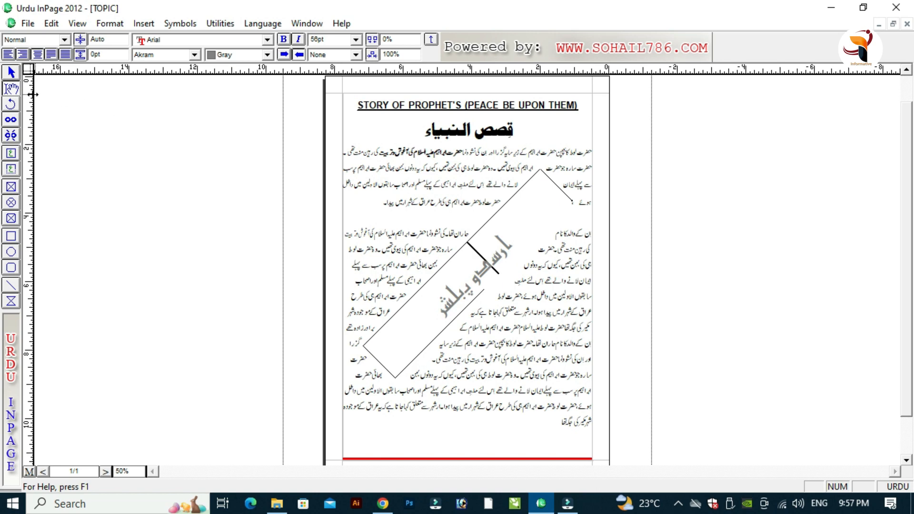
Select the rotated text watermark box and delete it from the page
left_click(12, 72)
left_click(548, 203)
key("Delete")
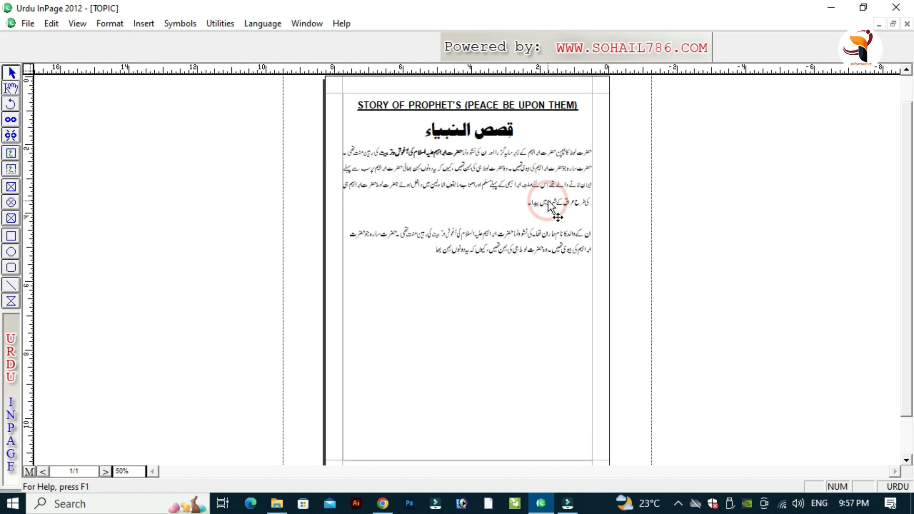
left_click(11, 88)
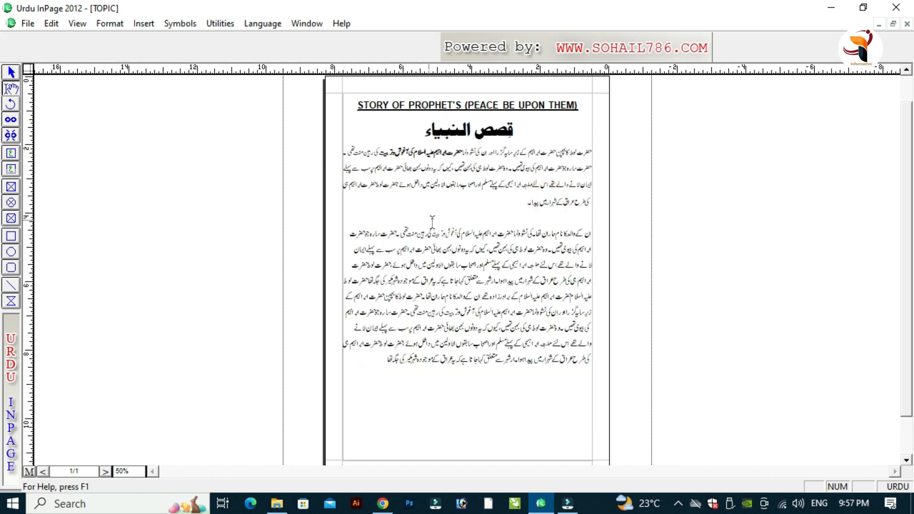
left_click(451, 218)
left_click(490, 271)
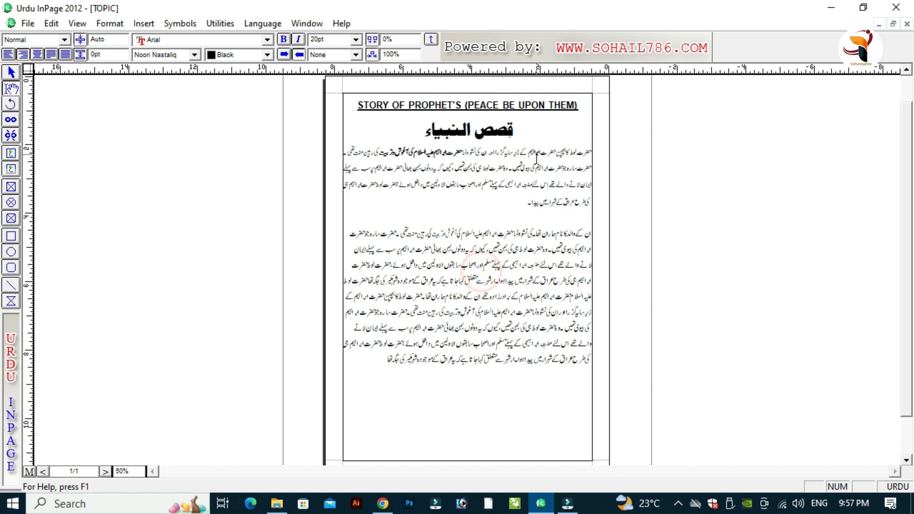
left_click(395, 301)
left_click(486, 245)
Draw a rectangular picture box about 6.06" by 2.58" over the second paragraph and import class.jpg from the Desktop into it
left_click(11, 188)
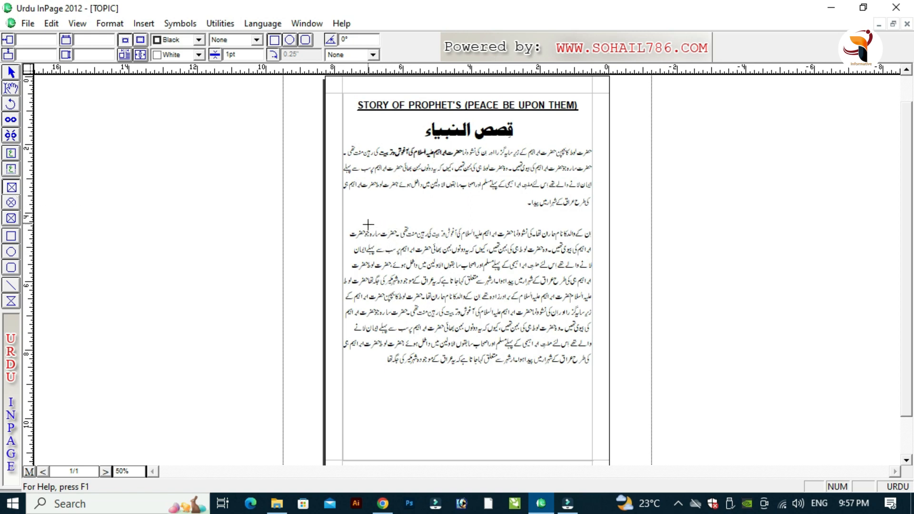
left_click_drag(367, 234, 577, 322)
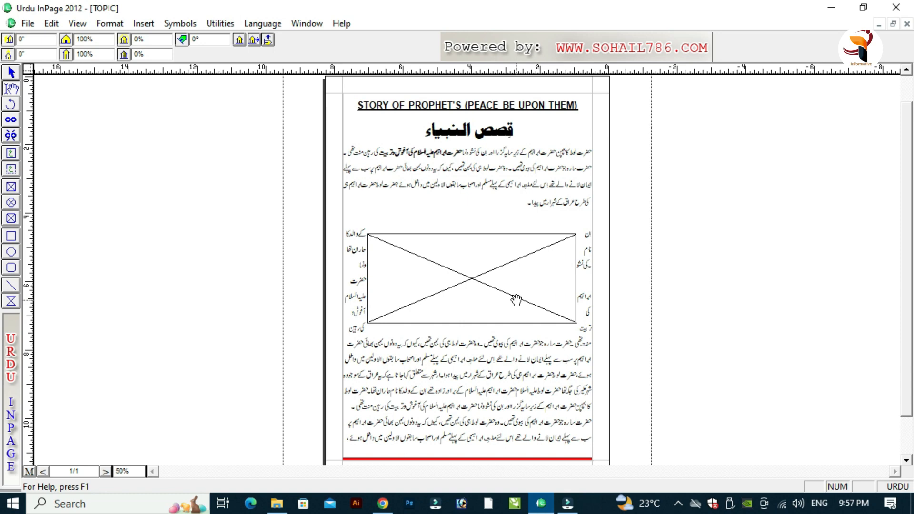
double_click(473, 280)
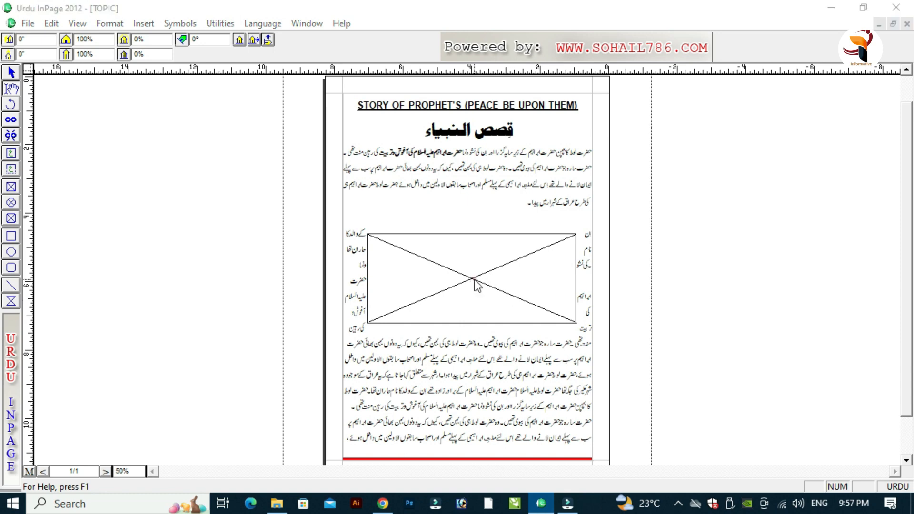
left_click_drag(663, 201, 663, 275)
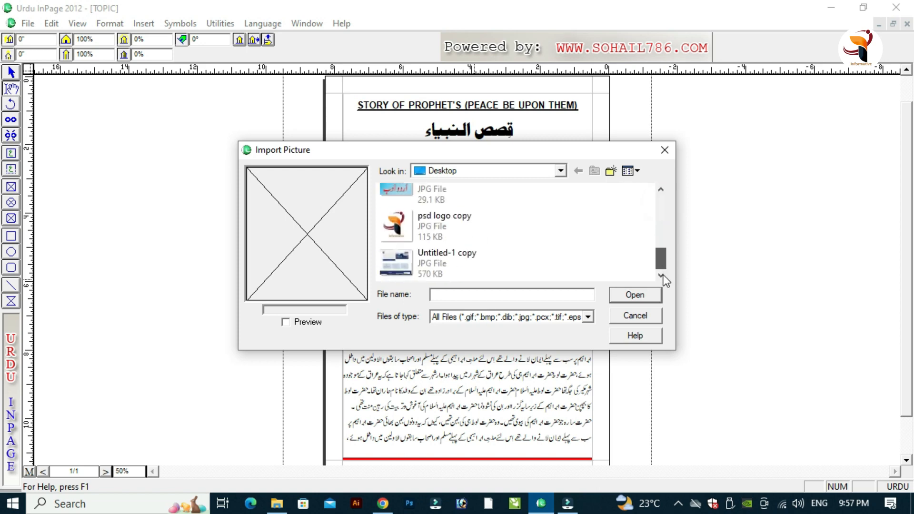
left_click(414, 190)
left_click(633, 294)
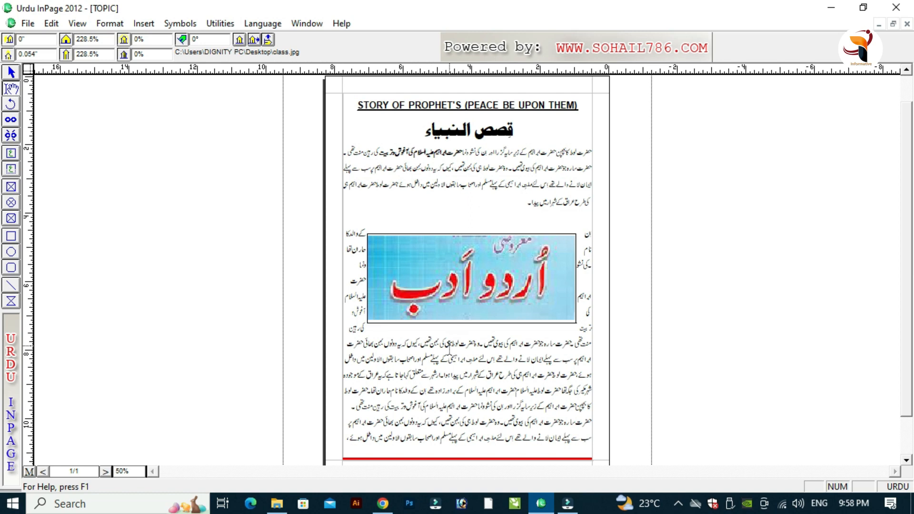
Lighten the imported picture by setting its brightness to 20%
left_click(11, 73)
left_click(418, 285)
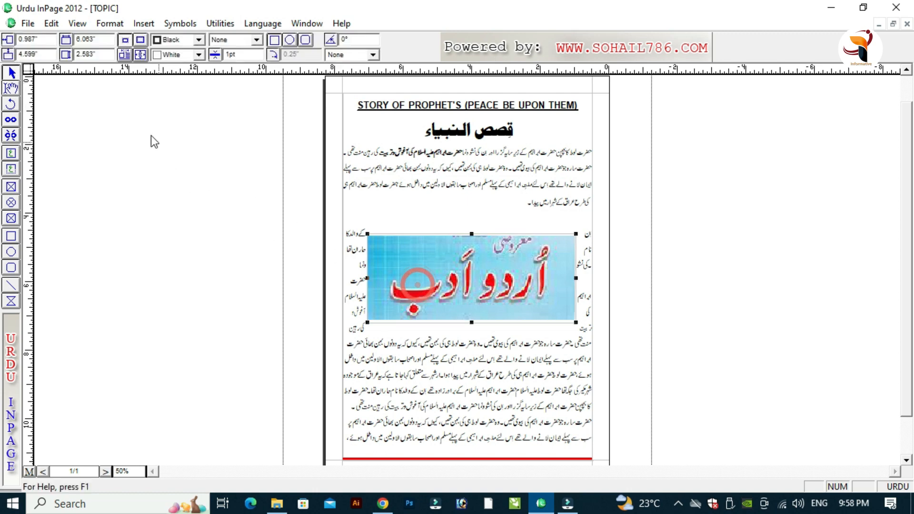
left_click(456, 272)
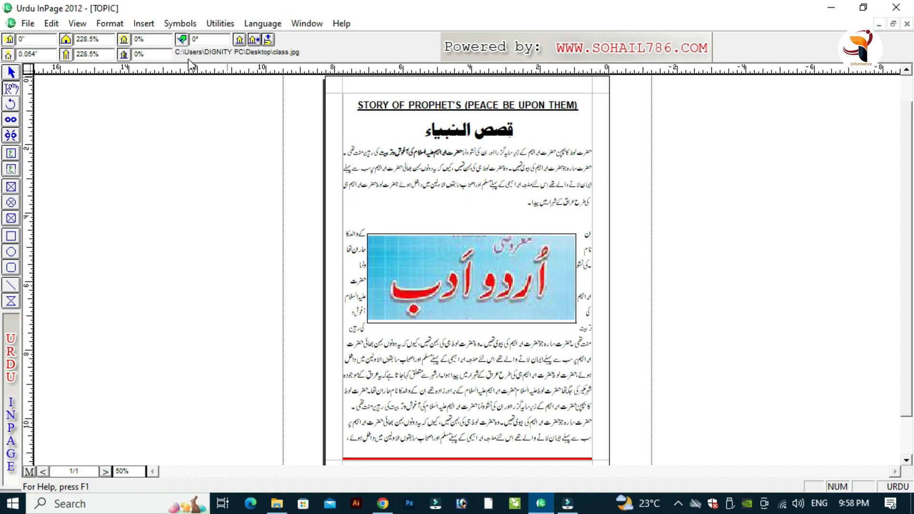
double_click(143, 39)
key("Left")
key("Return")
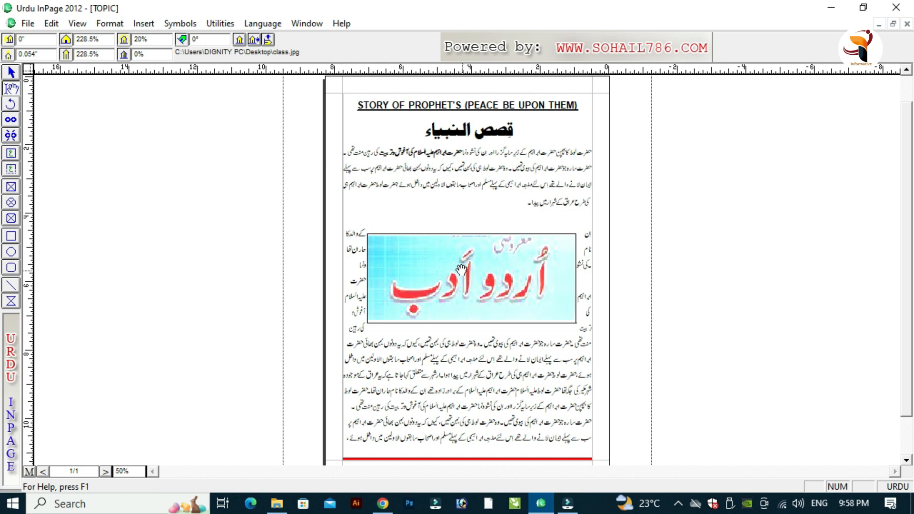
Select the picture box as an object and rotate it to 45°
left_click(14, 71)
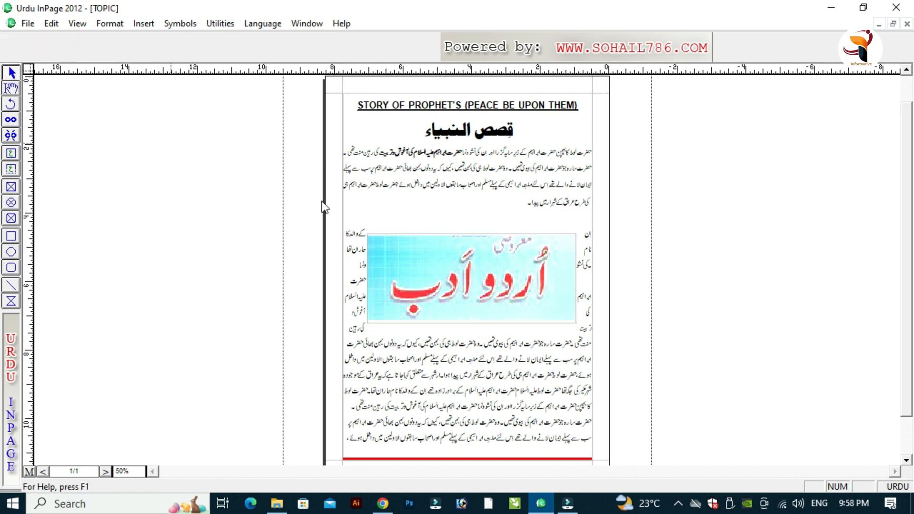
left_click(462, 290)
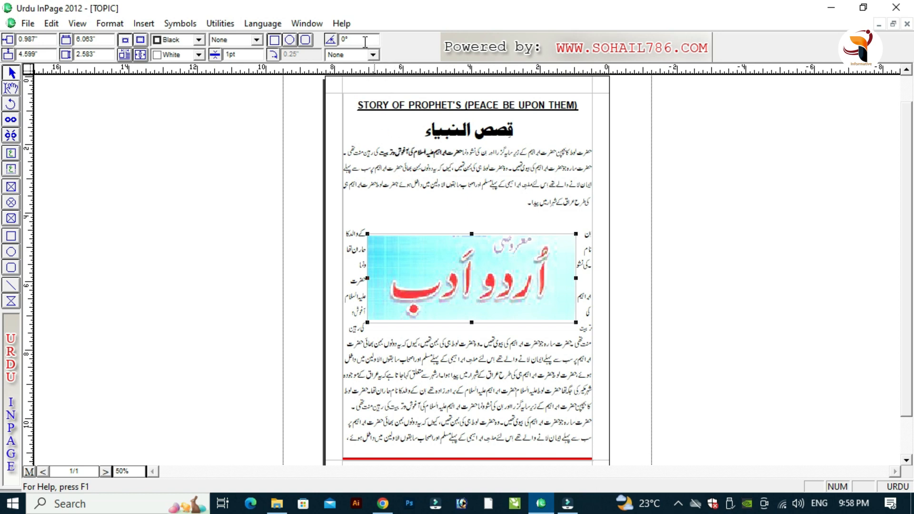
left_click(362, 38)
key("Return")
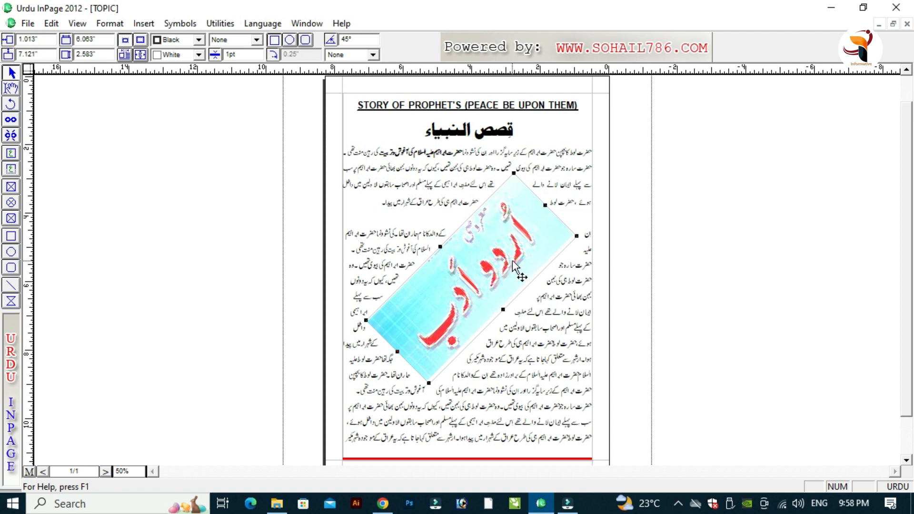
Send the rotated picture box to the back, behind the body text, and check it at 100% zoom
left_click(50, 23)
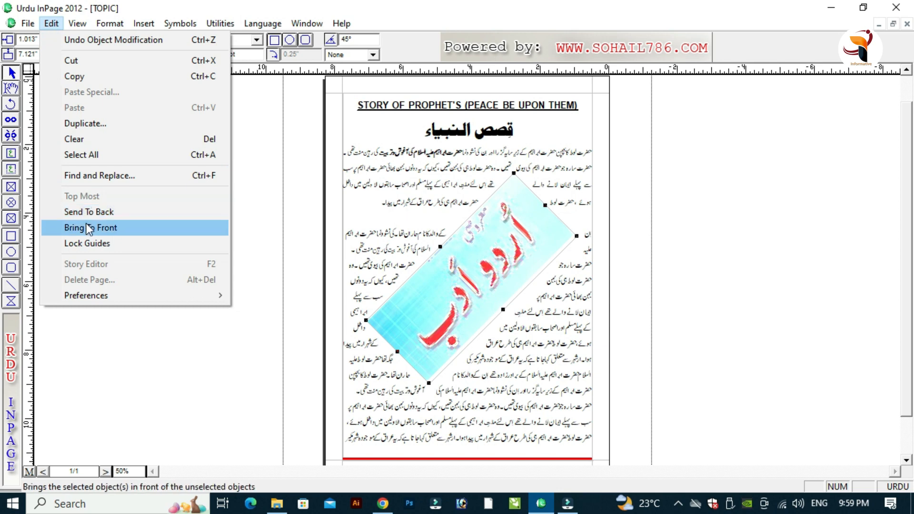
left_click(99, 213)
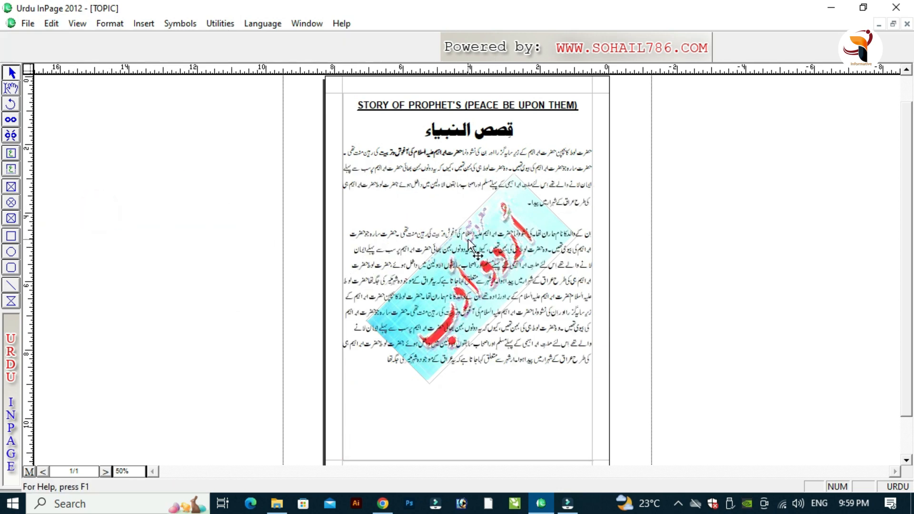
key("ctrl+1")
key("ctrl+5")
key("ctrl+1")
scroll(457, 267, "down", 5)
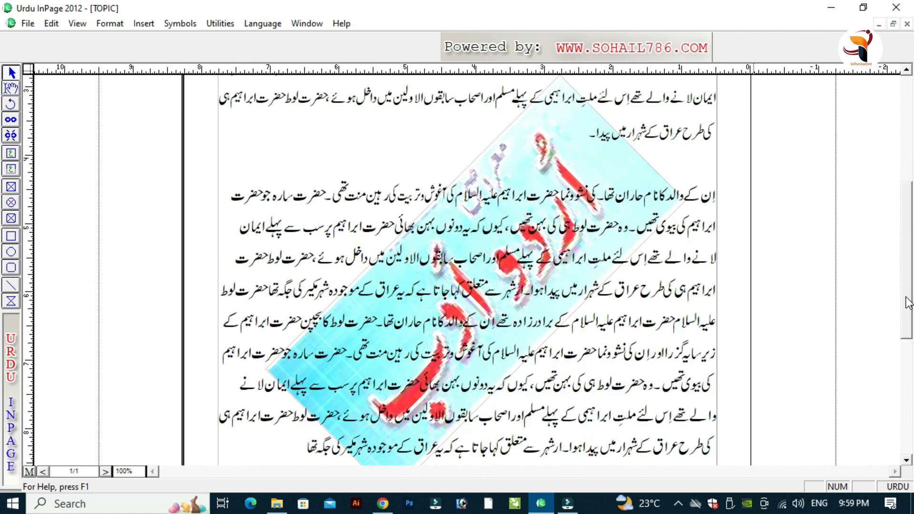